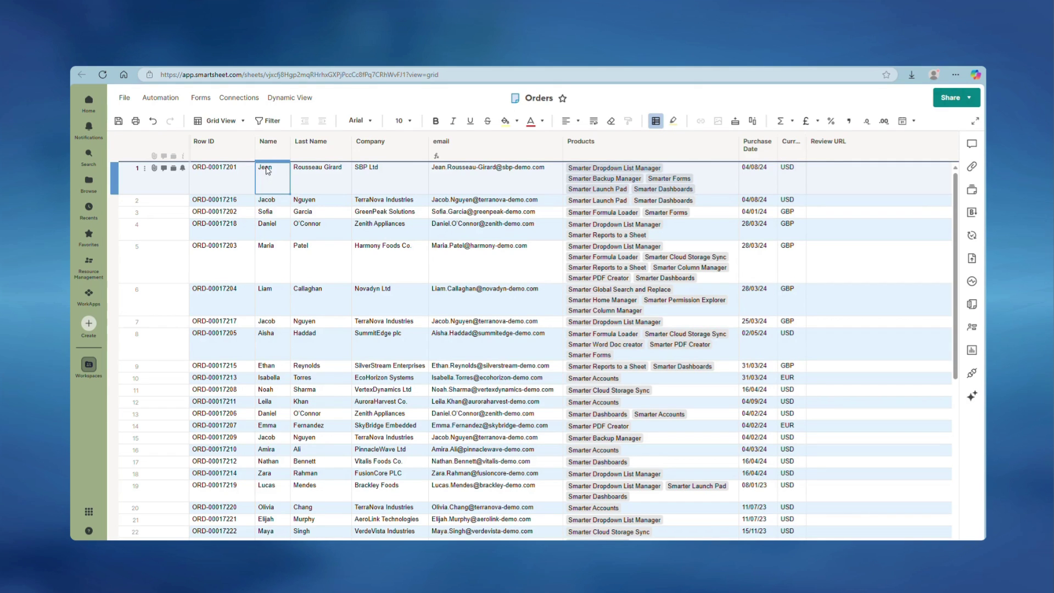
Select the Name and Last Name columns, then the first order's Review URL cell.
left_click(268, 144)
left_click(306, 151, "shift")
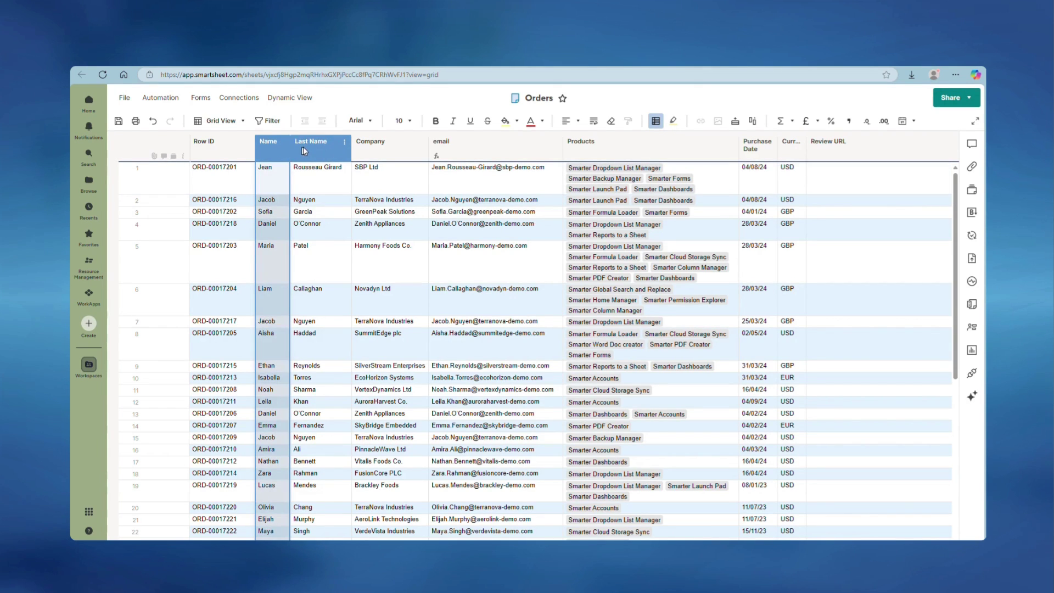
left_click(304, 147, "shift")
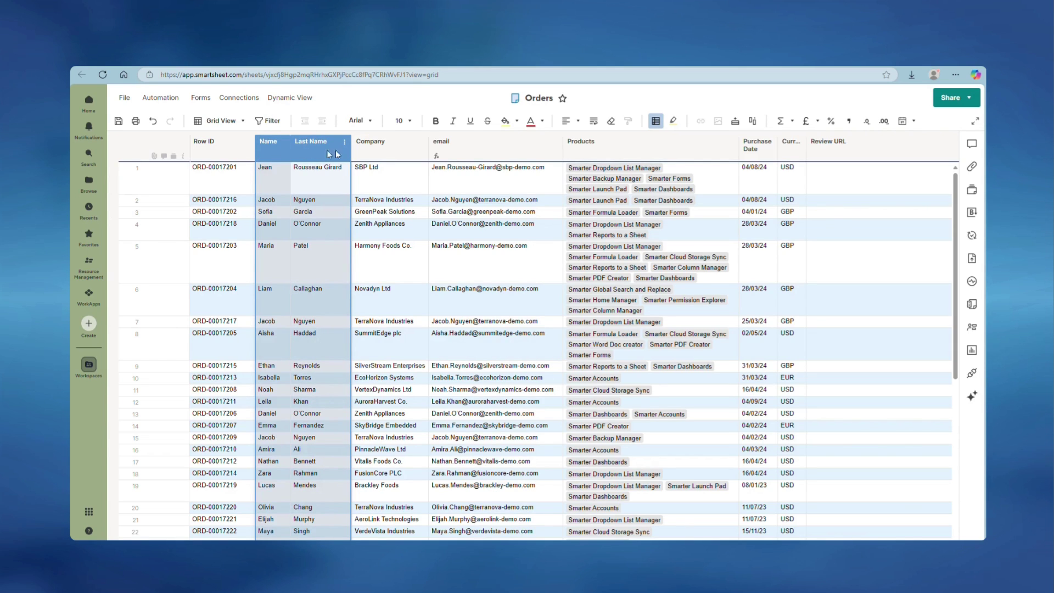
left_click(885, 186)
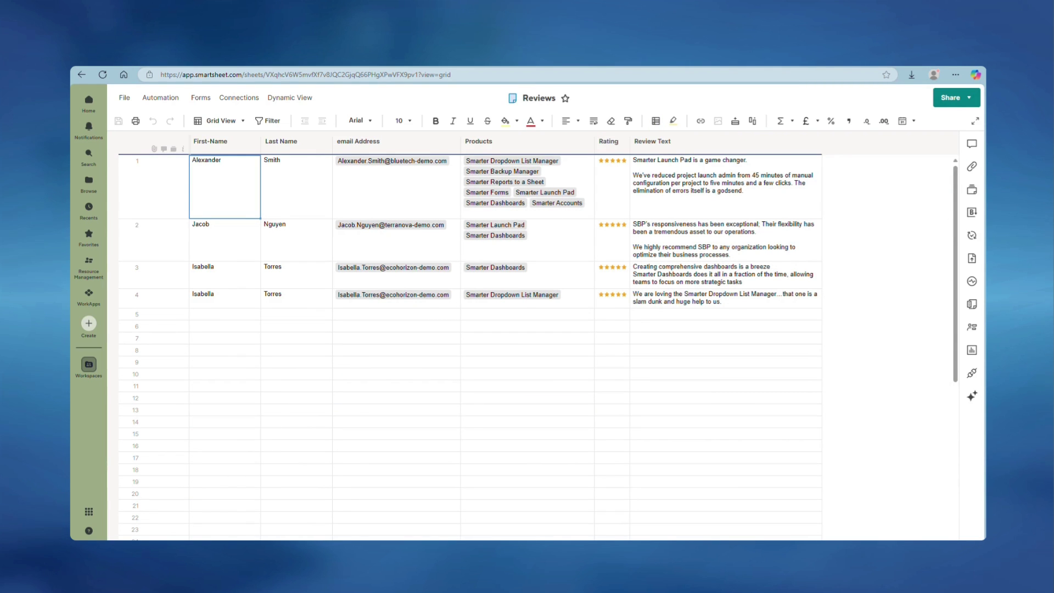
Copy the Reviews form's URL from the sheet's Manage Forms list.
left_click(209, 99)
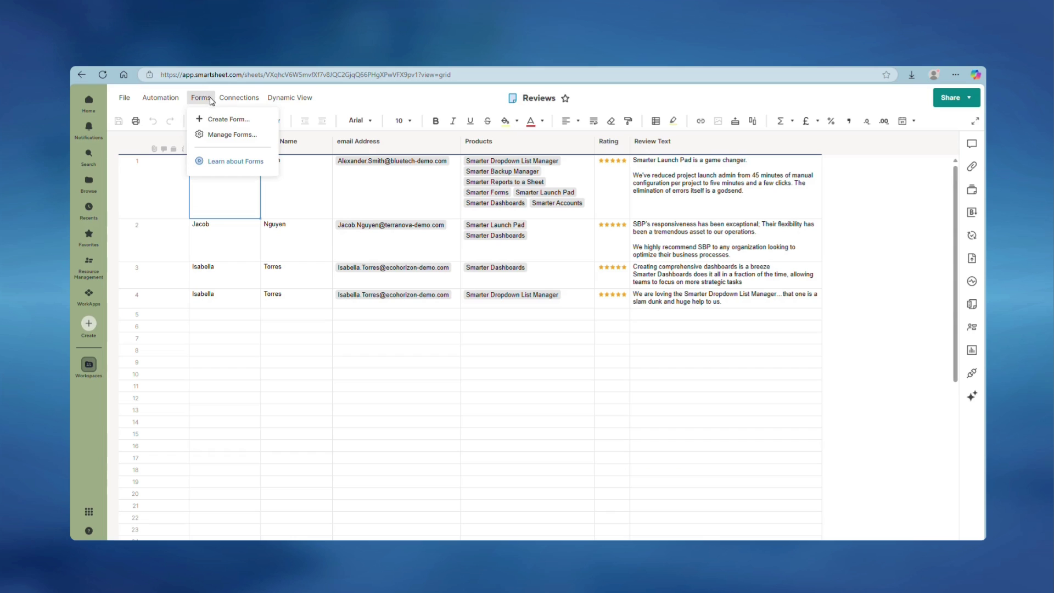
left_click(222, 135)
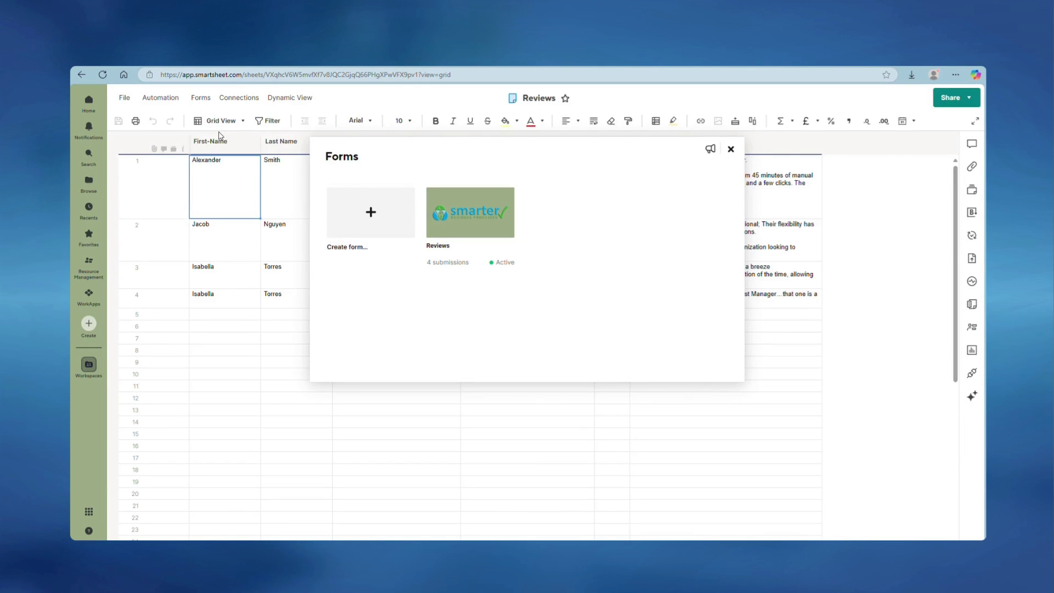
mouse_move(509, 243)
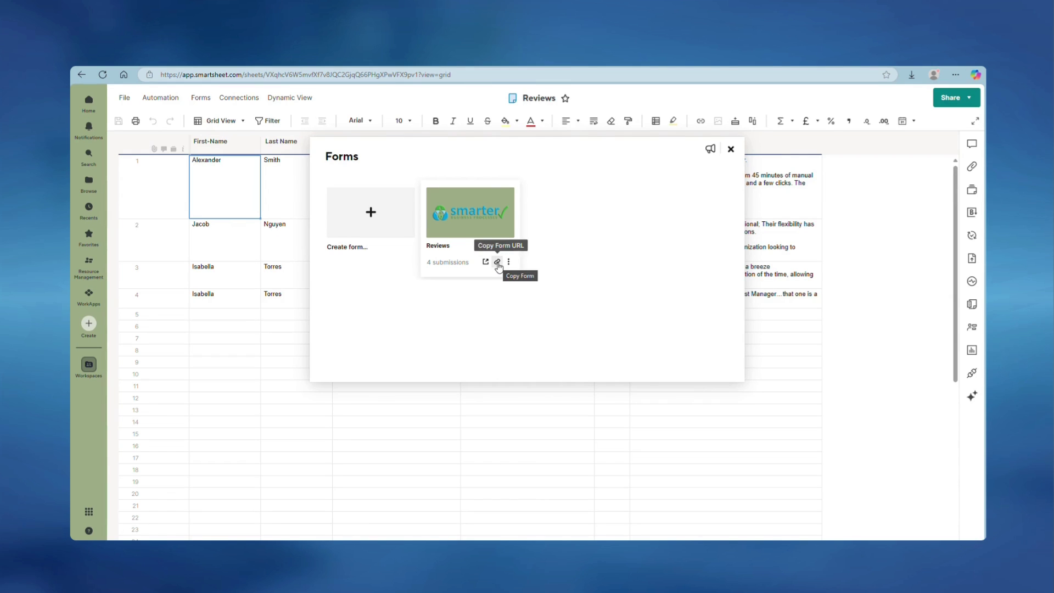
left_click(498, 263)
Paste the Reviews form URL into the Notepad note and append '?'.
key("alt+Tab")
key("ctrl+v")
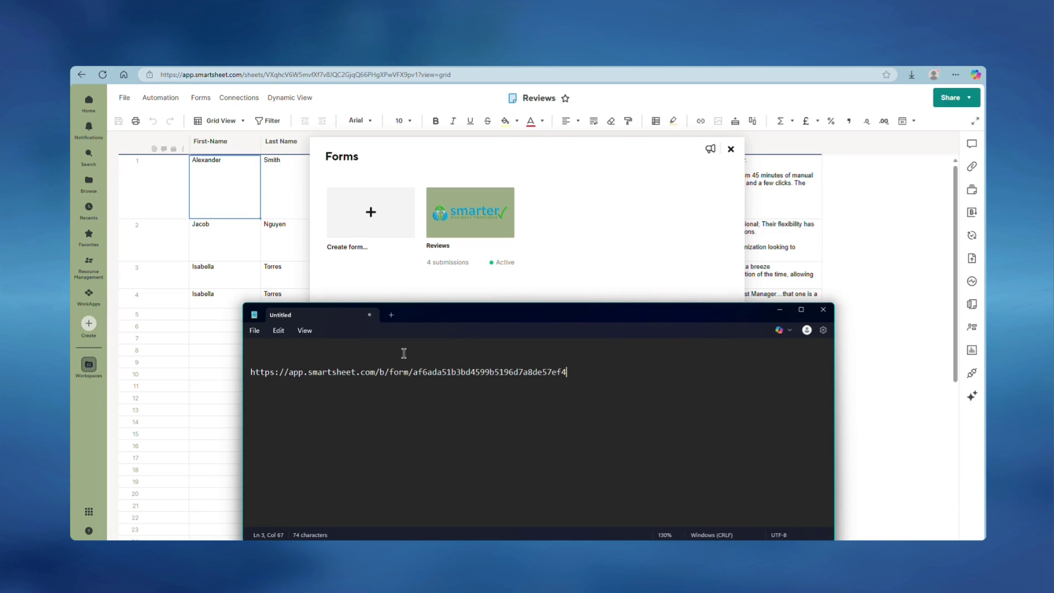
type("?")
Open the Reviews form editor and bring up the First-Name field's name.
left_click(562, 179)
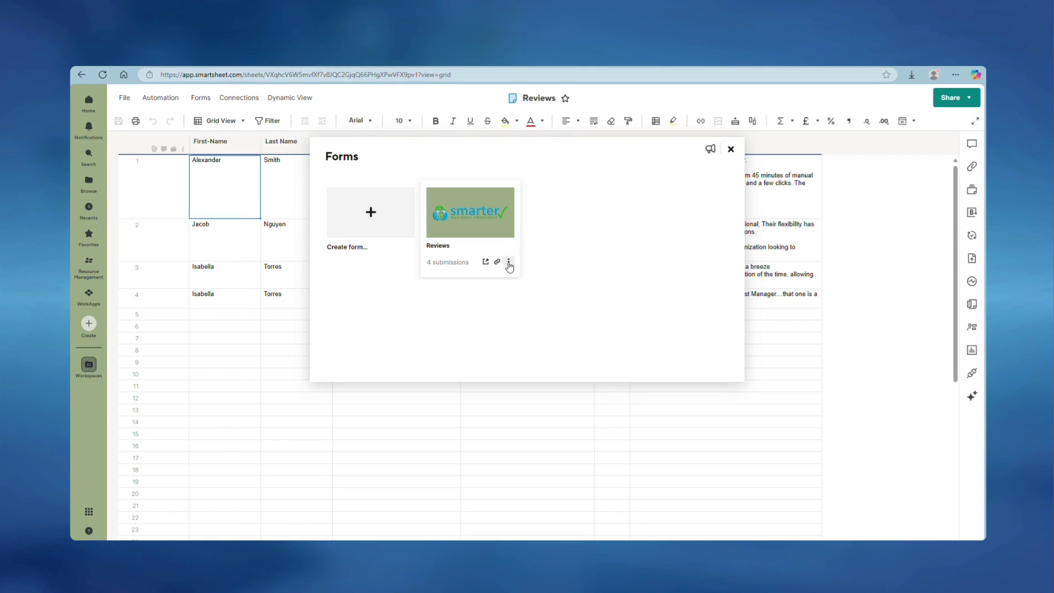
left_click(509, 262)
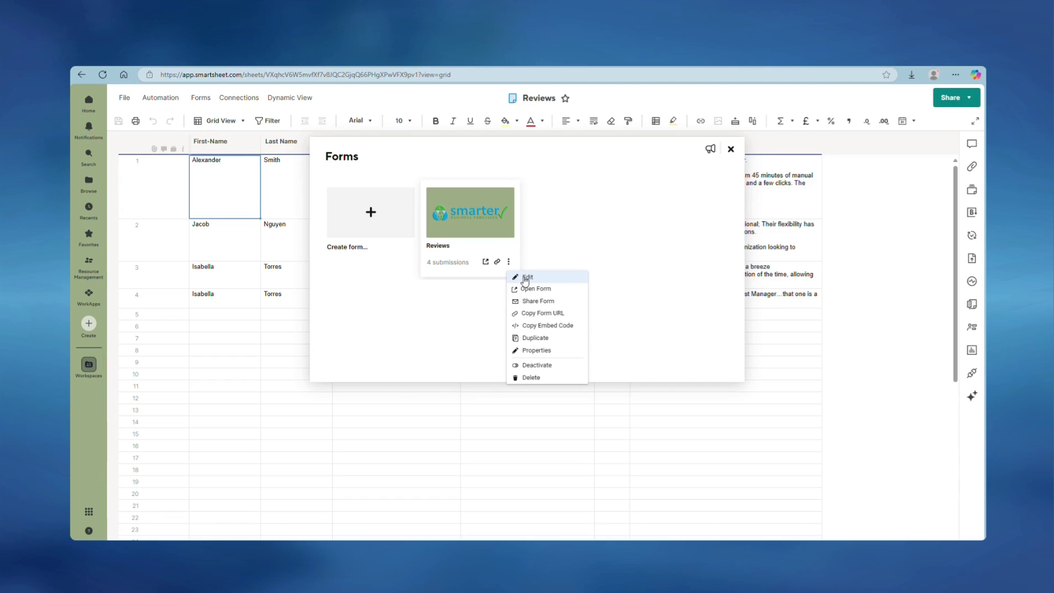
left_click(526, 278)
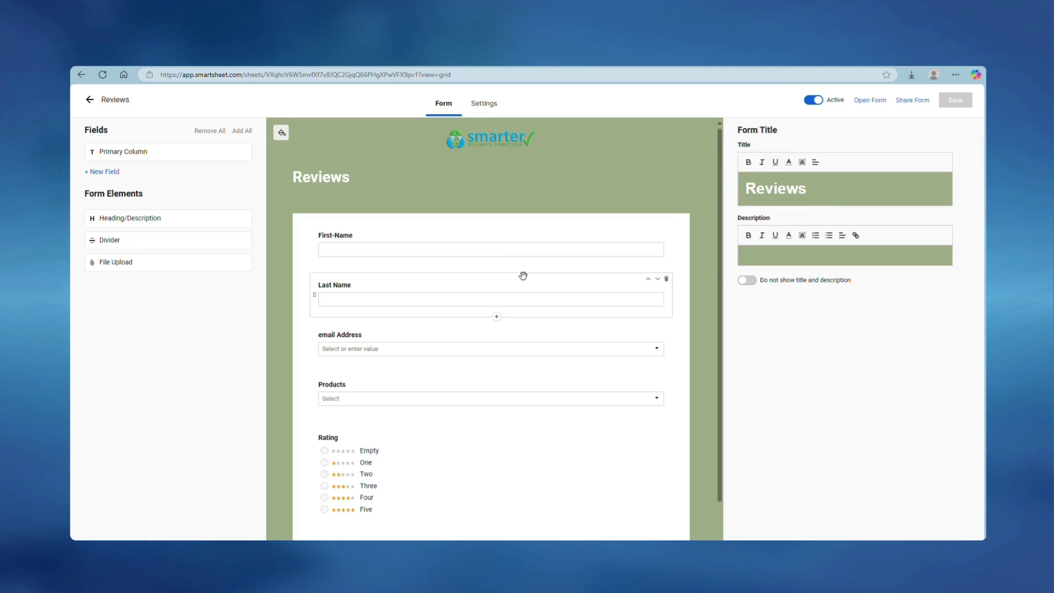
left_click(459, 236)
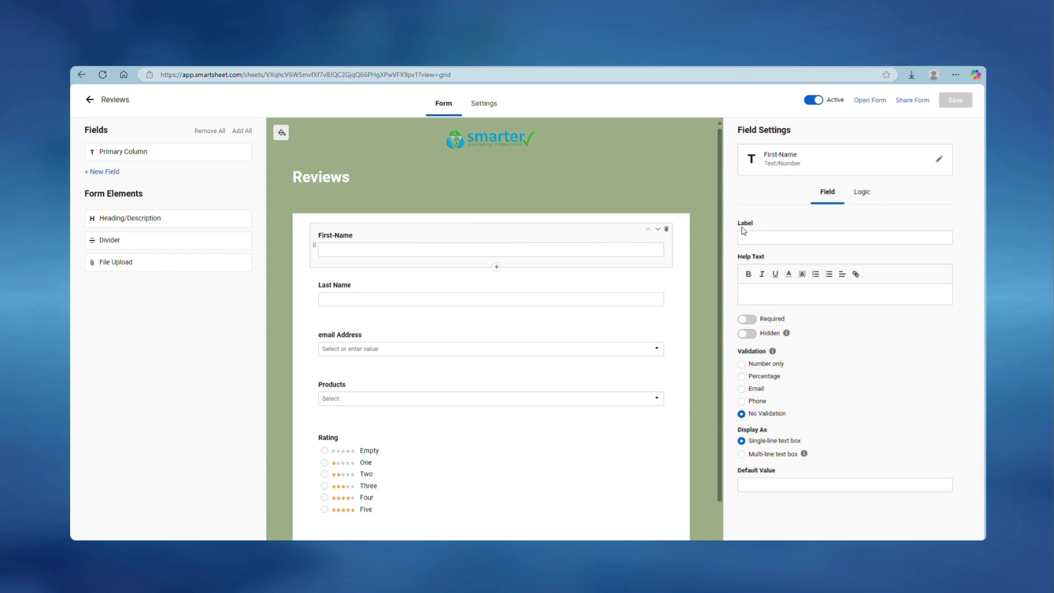
left_click(790, 163)
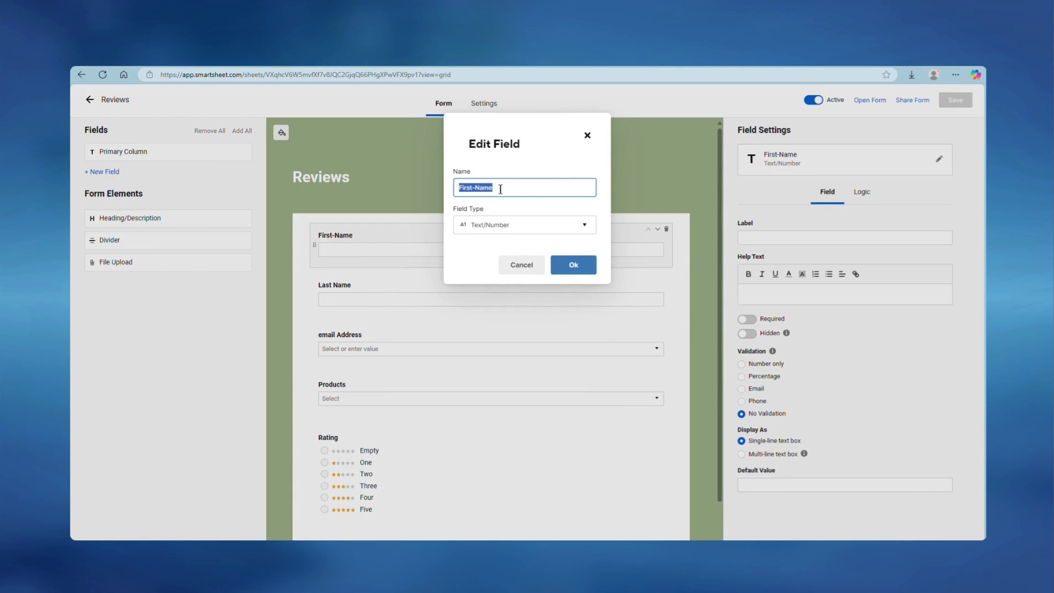
Append 'First-Name=' to the Notepad URL, then return to Smartsheet.
key("alt+Tab")
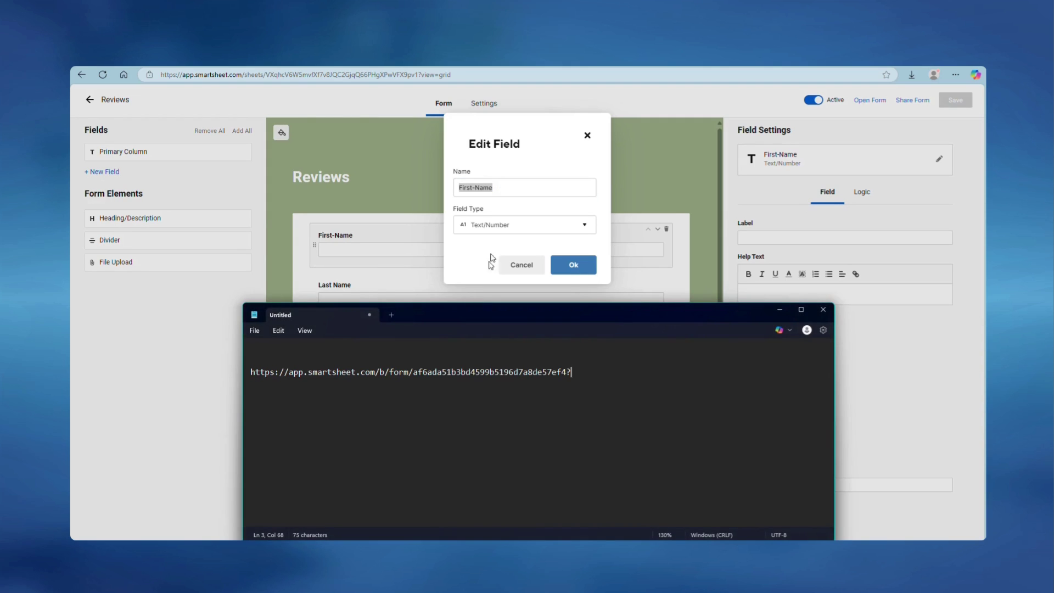
key("ctrl+v")
type("=")
key("alt+Tab")
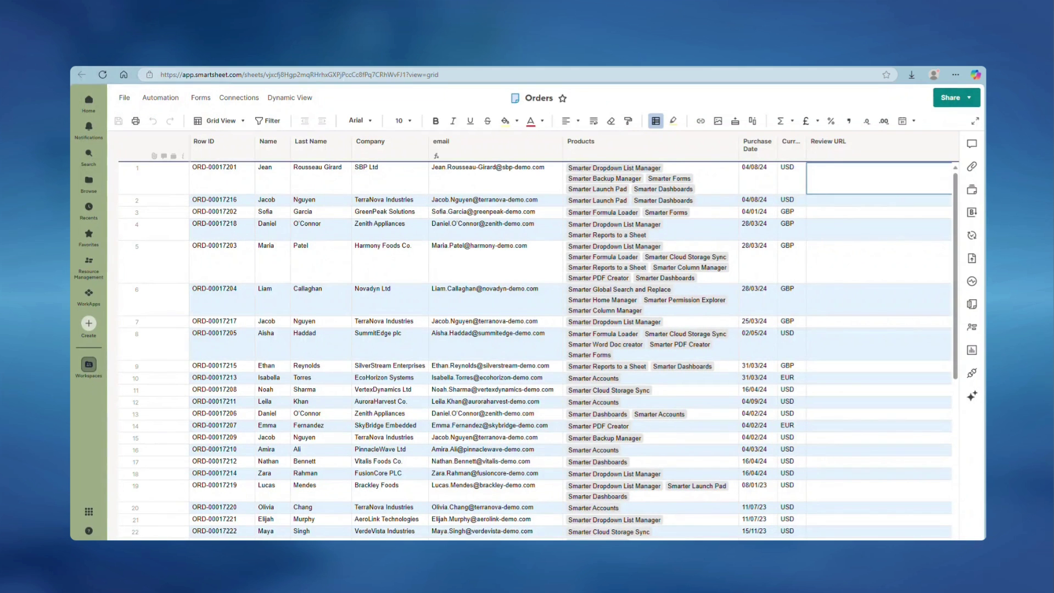
Append the first order's customer first name and '&' to the Notepad URL.
left_click(278, 180)
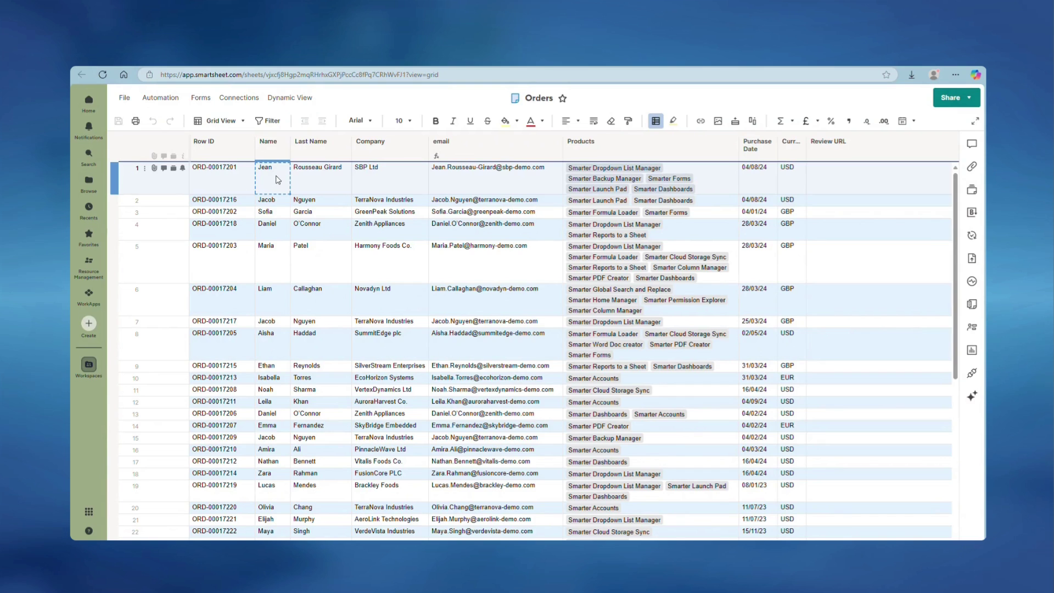
key("alt+Tab")
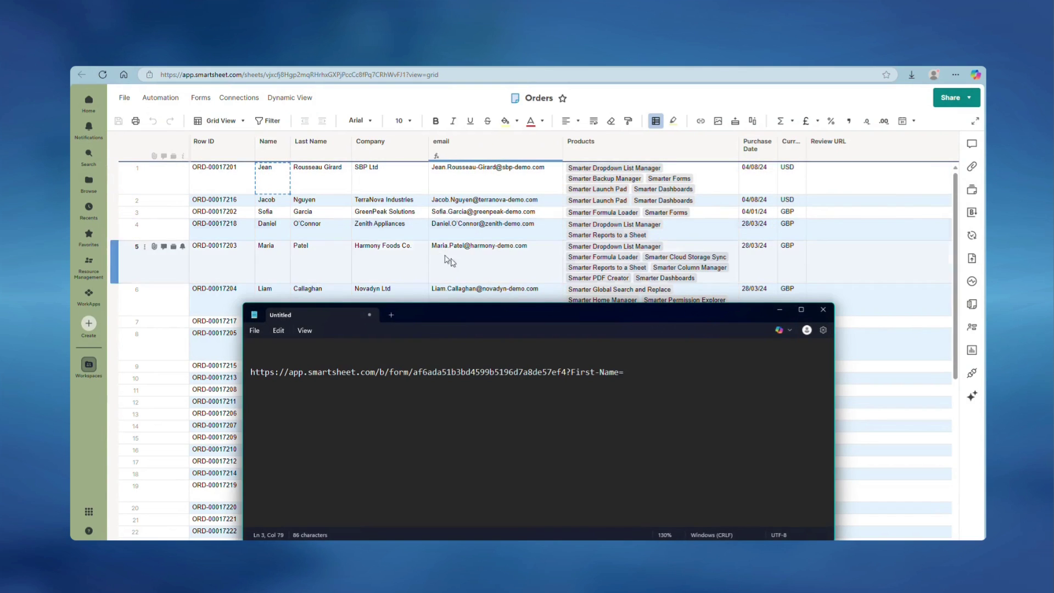
key("ctrl+v")
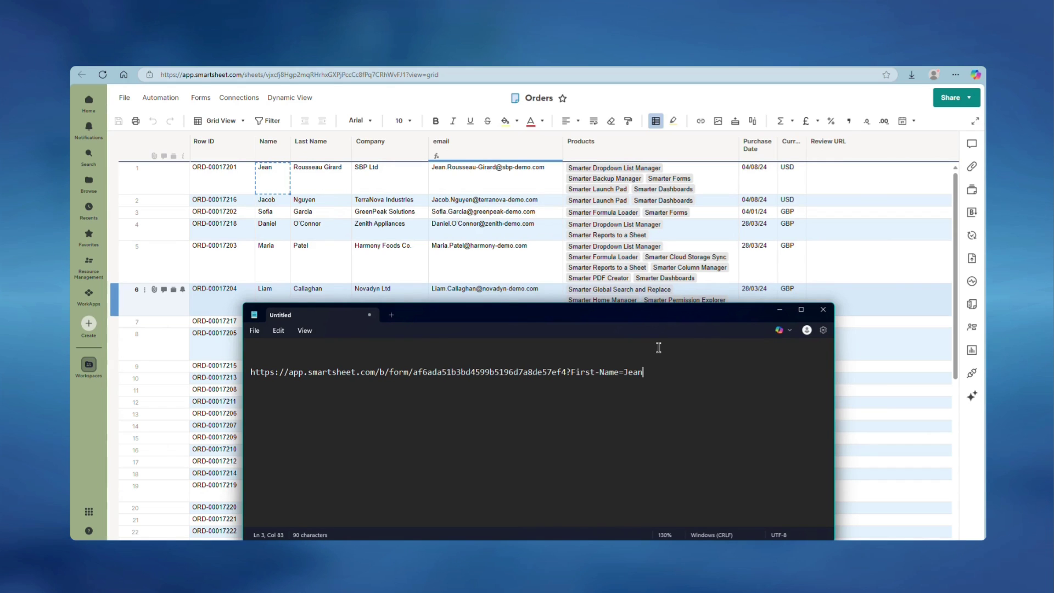
type("&")
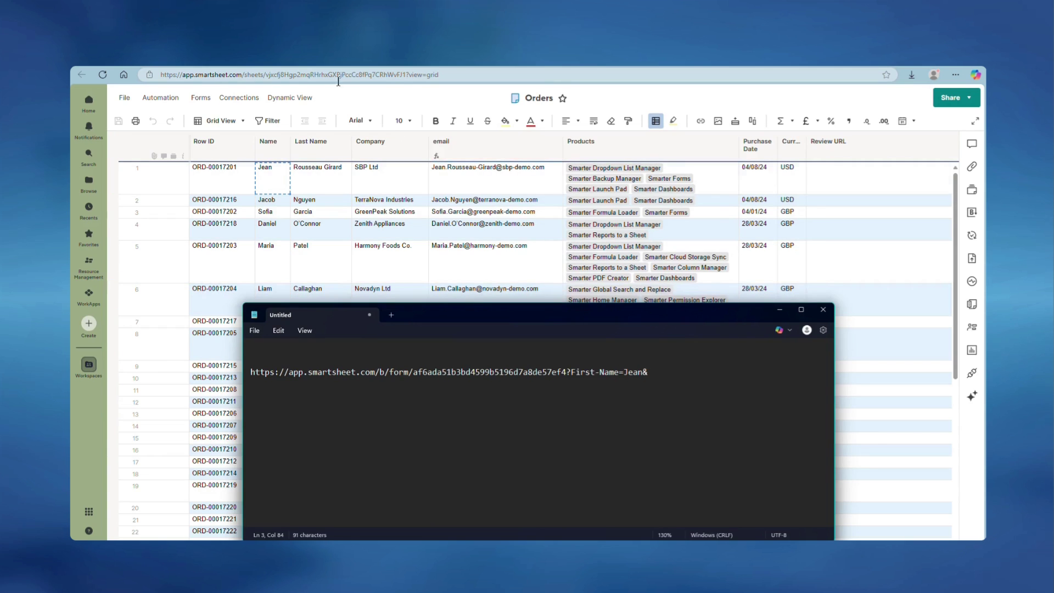
key("alt+Tab")
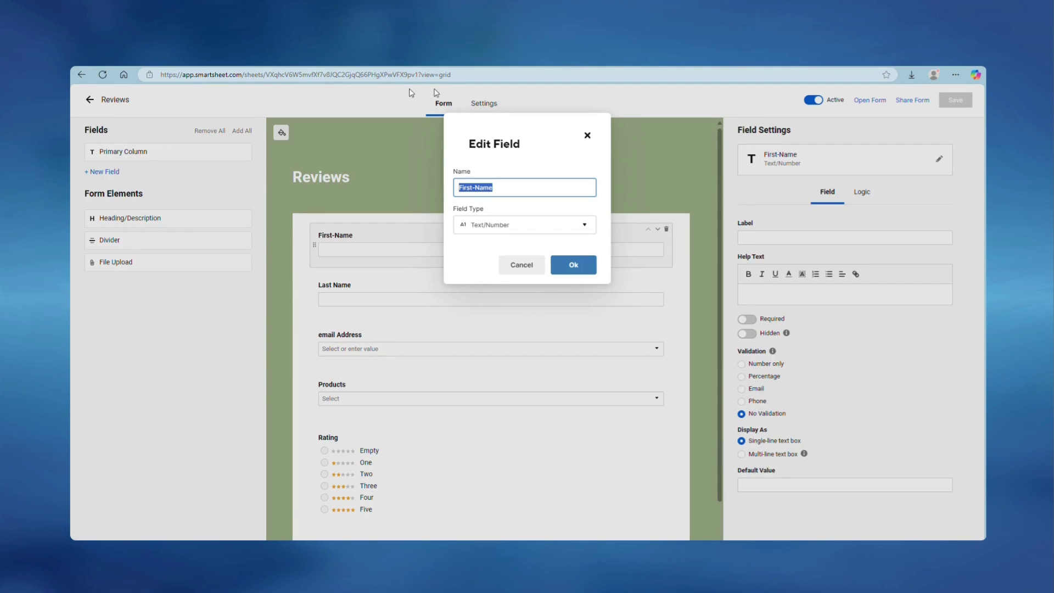
Open the Last Name field's name in the Reviews form editor.
left_click(520, 264)
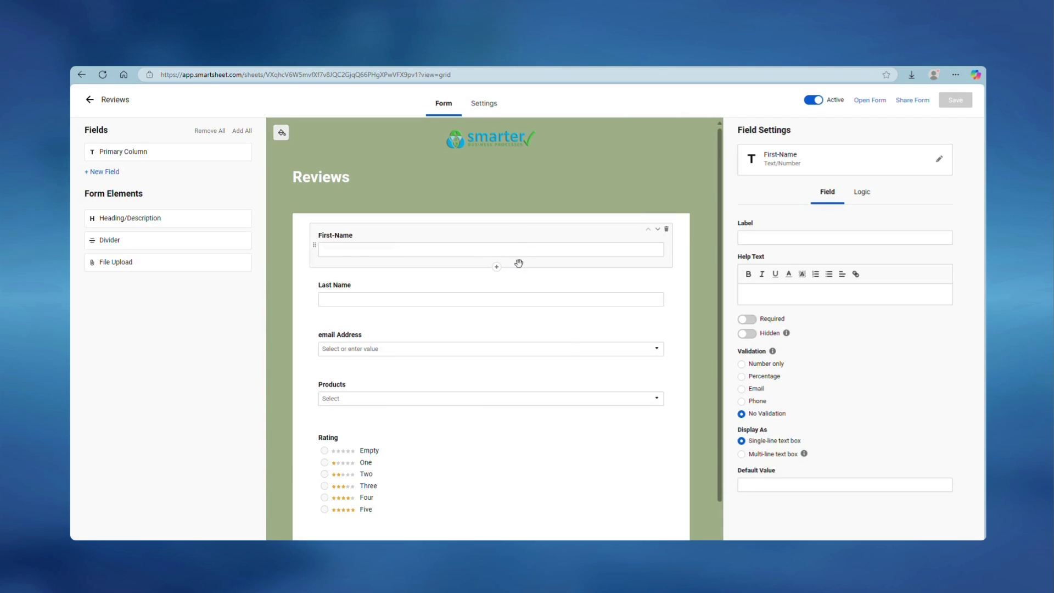
left_click(489, 297)
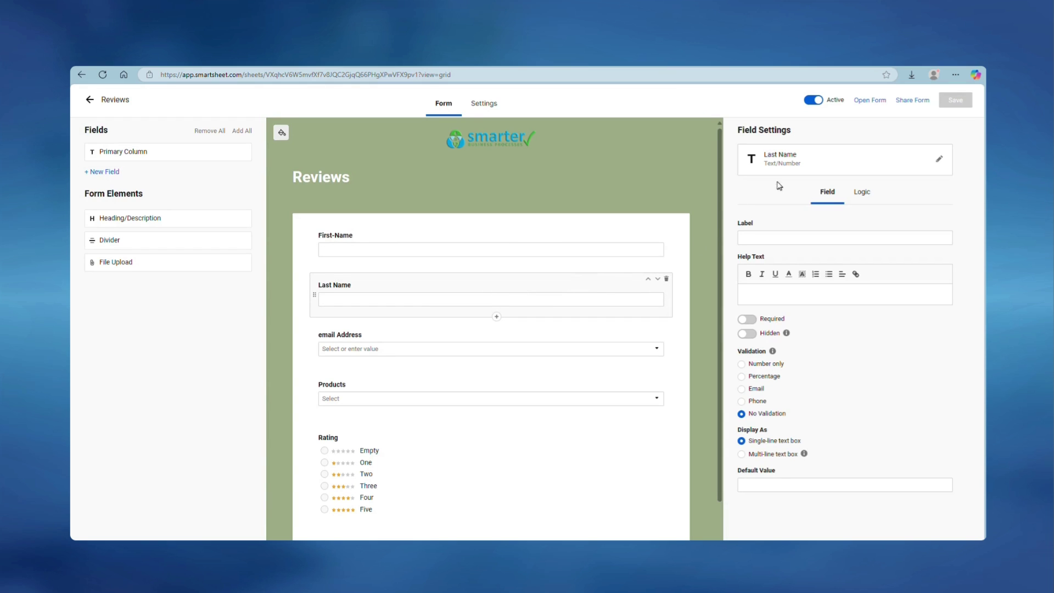
left_click(760, 158)
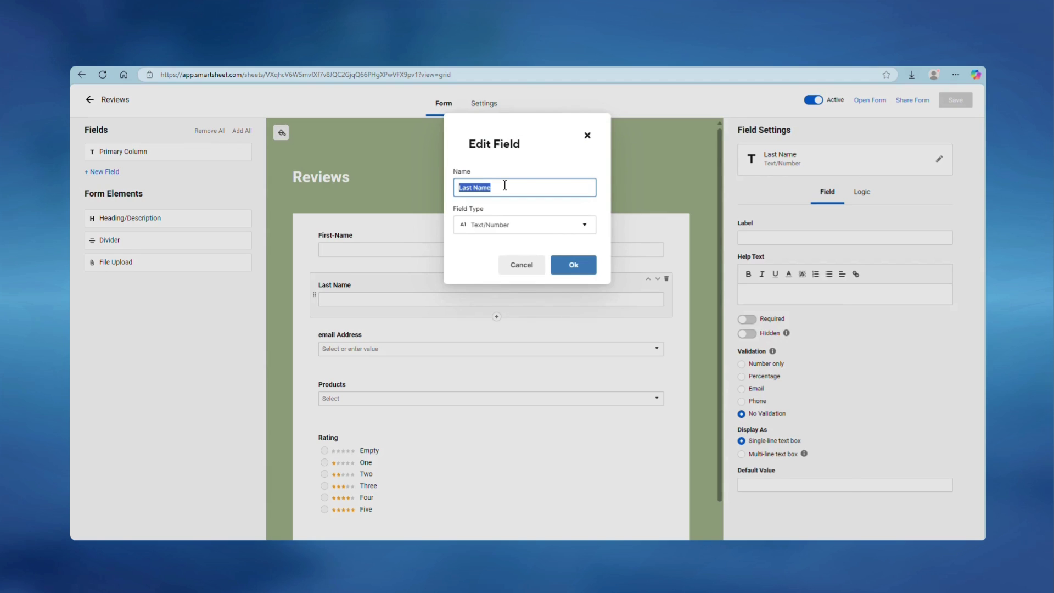
Append '&Last%20Name' to the Notepad form link, encoding the space as %20.
key("alt+Tab")
left_click(653, 372)
type("&")
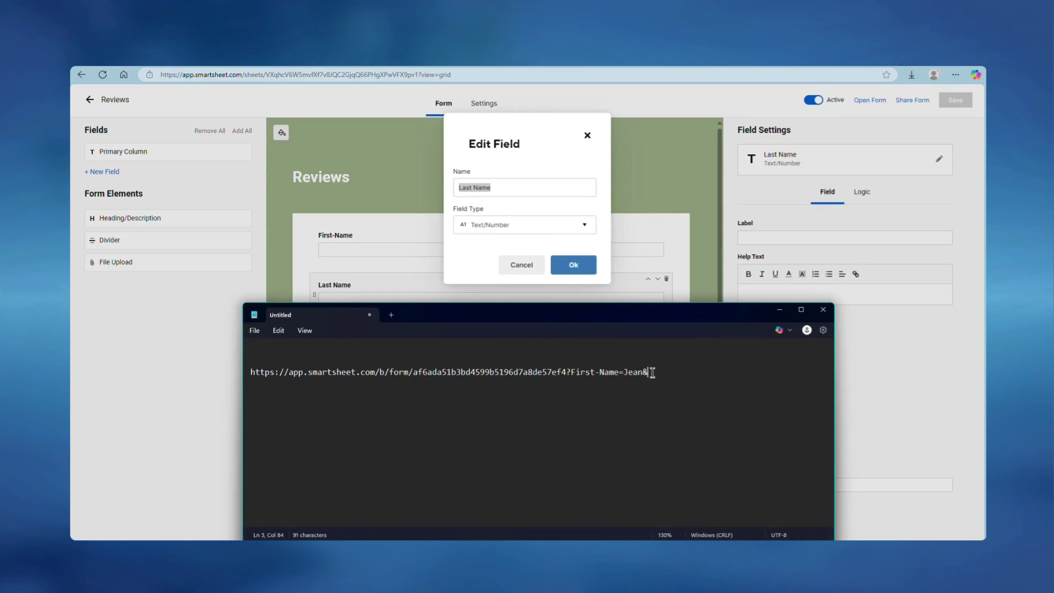
key("ctrl+v")
left_click_drag(666, 373, 671, 372)
type("%20")
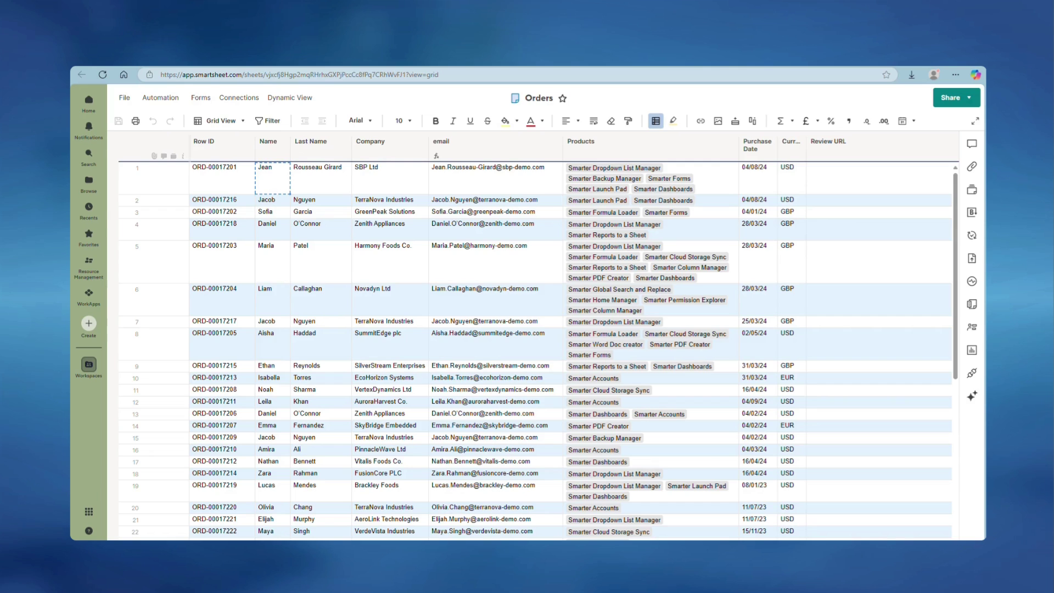
Add row 1's customer last name to the link, replacing its space with %20.
left_click(340, 190)
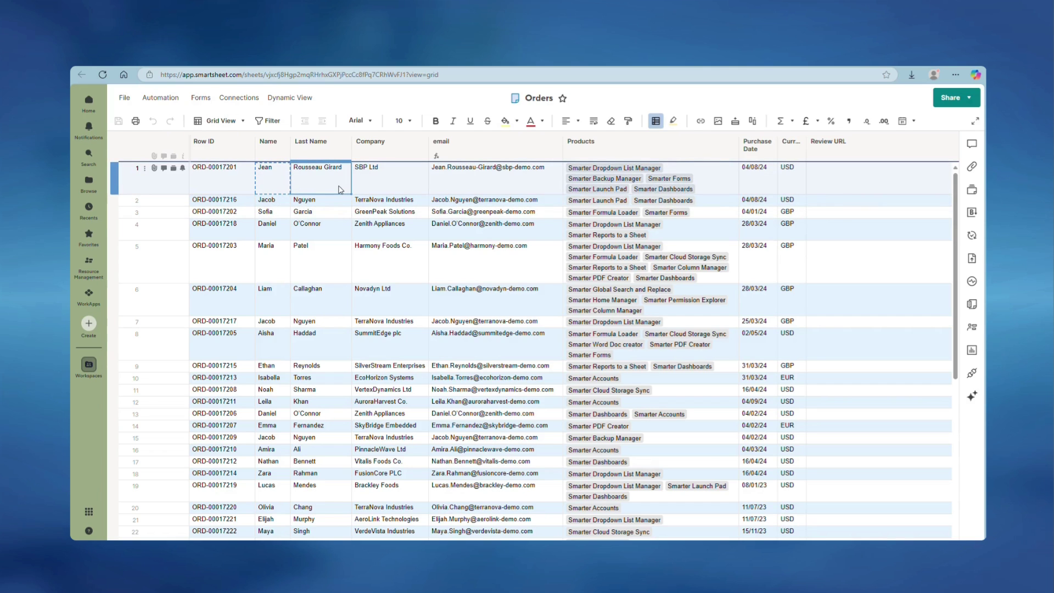
key("ctrl+c")
key("alt+Tab")
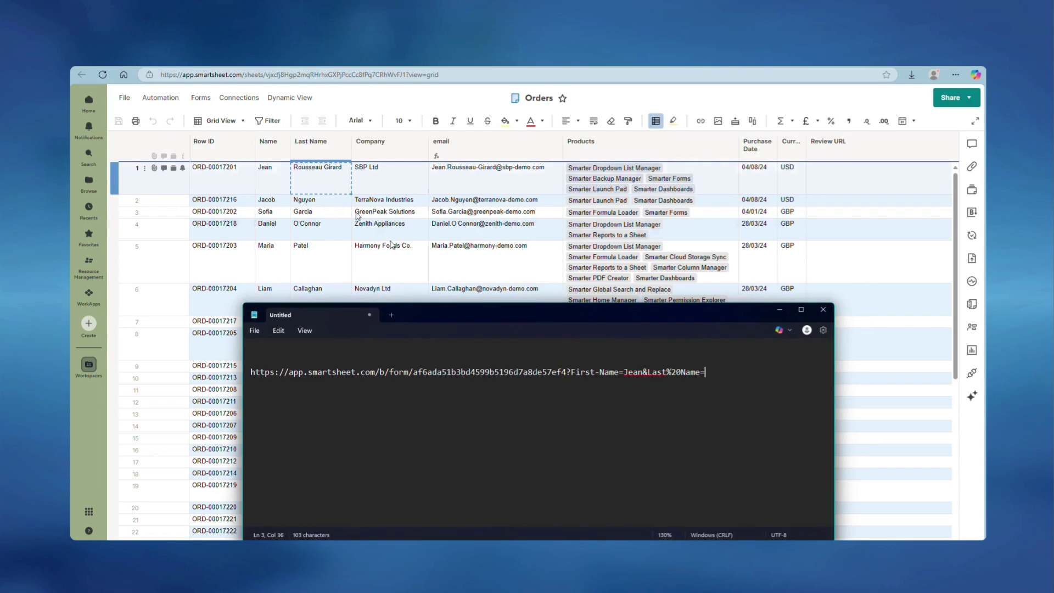
key("ctrl+v")
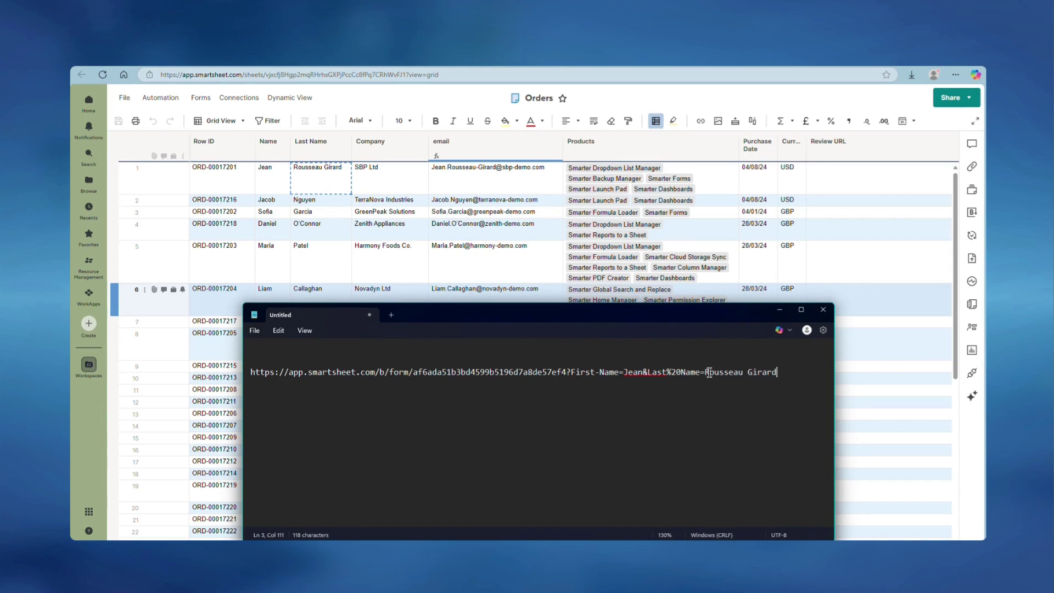
key("ctrl+Left")
key("BackSpace")
type("%20")
Paste the completed form link into row 1's Review URL cell.
key("Home")
key("shift+End")
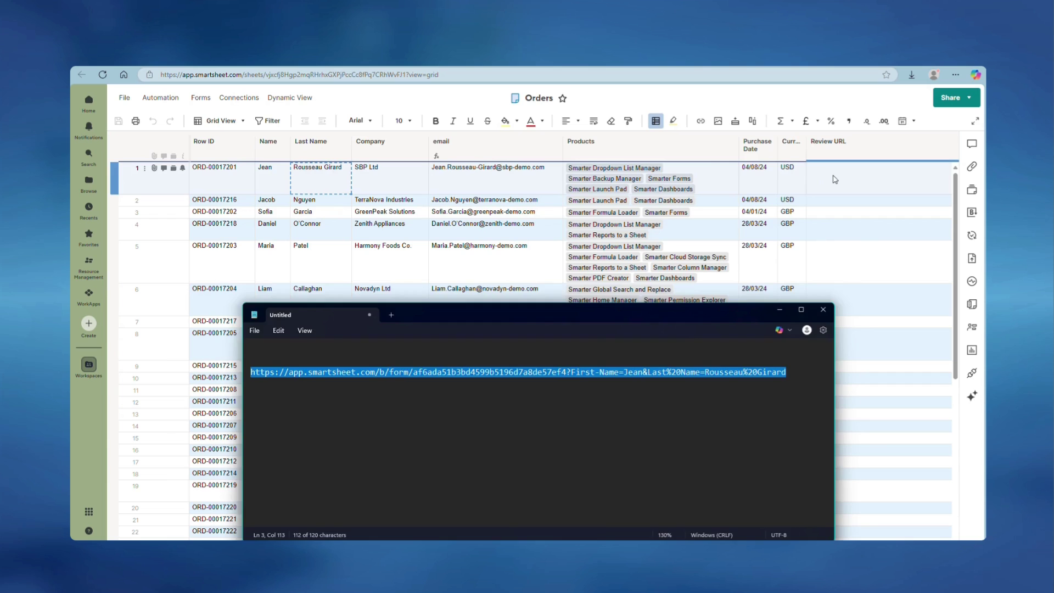
double_click(835, 179)
key("ctrl+v")
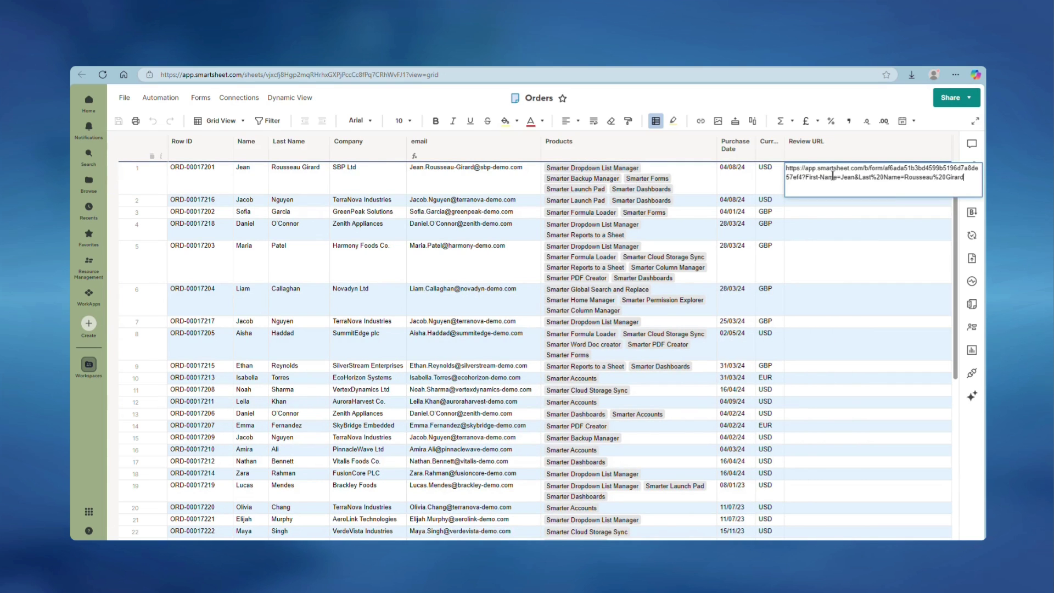
left_click(830, 212)
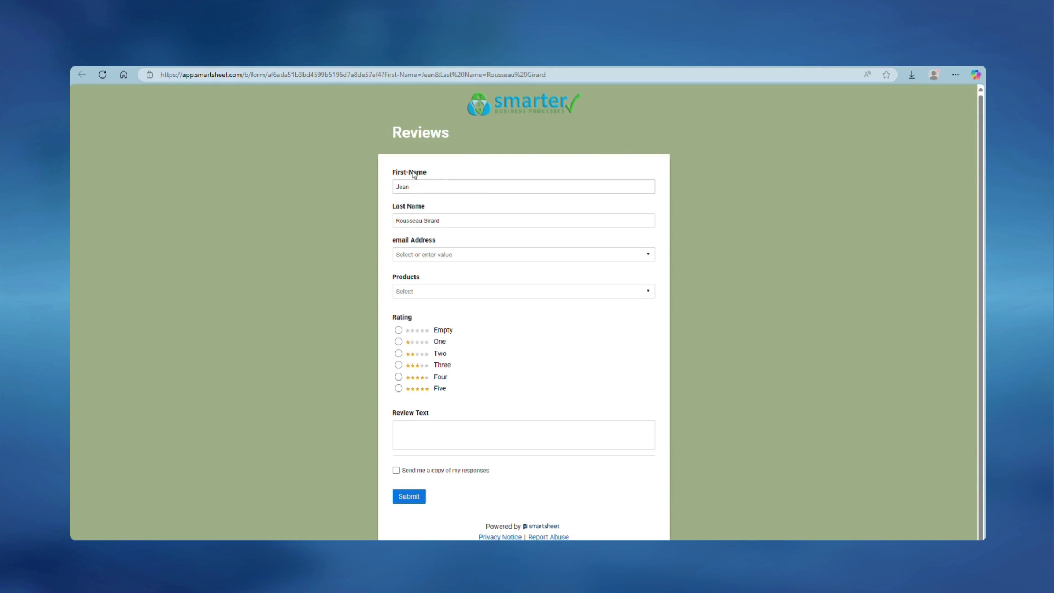
Submit the pre-filled form with Smarter Dropdown List Manager, a Five rating and the pasted review.
left_click(409, 187)
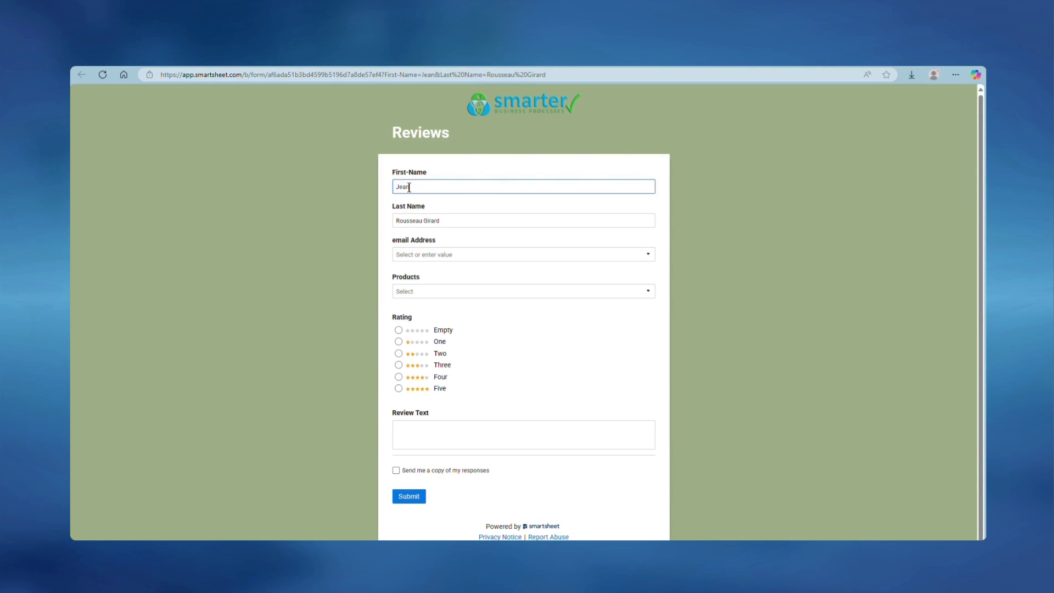
left_click(423, 220)
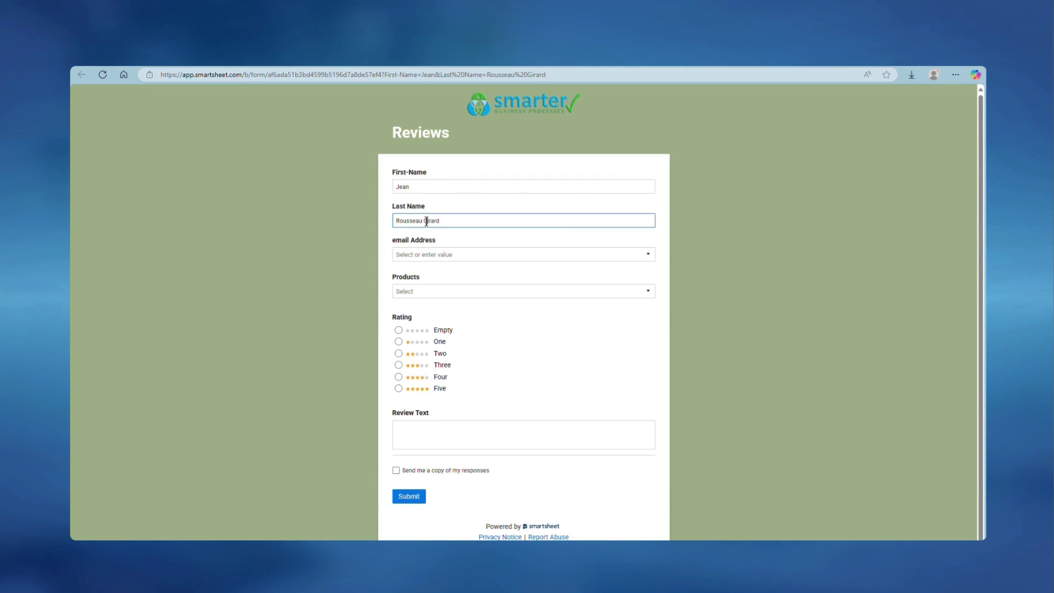
left_click(438, 292)
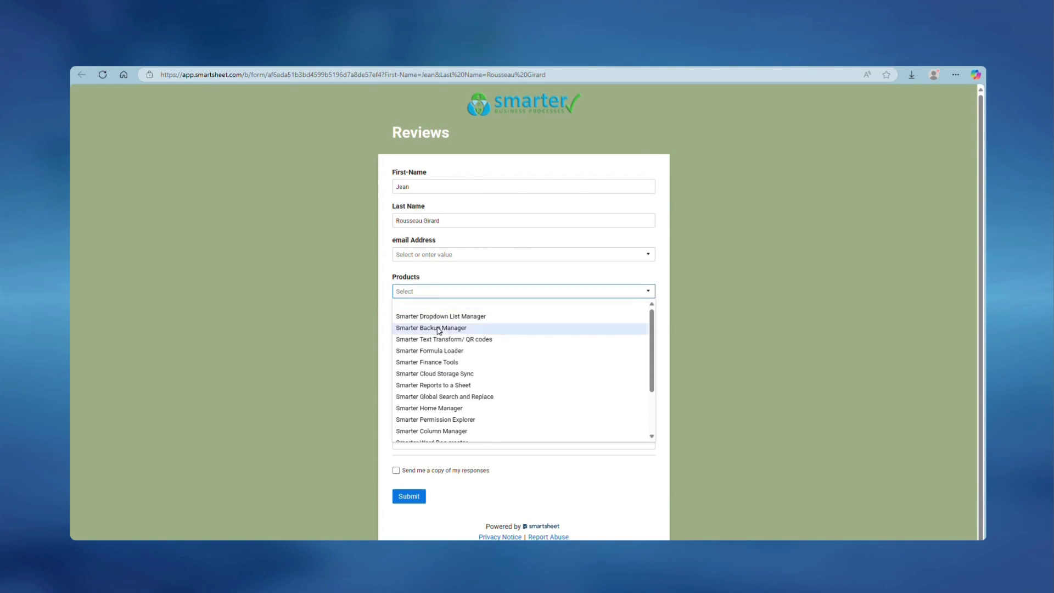
left_click(438, 318)
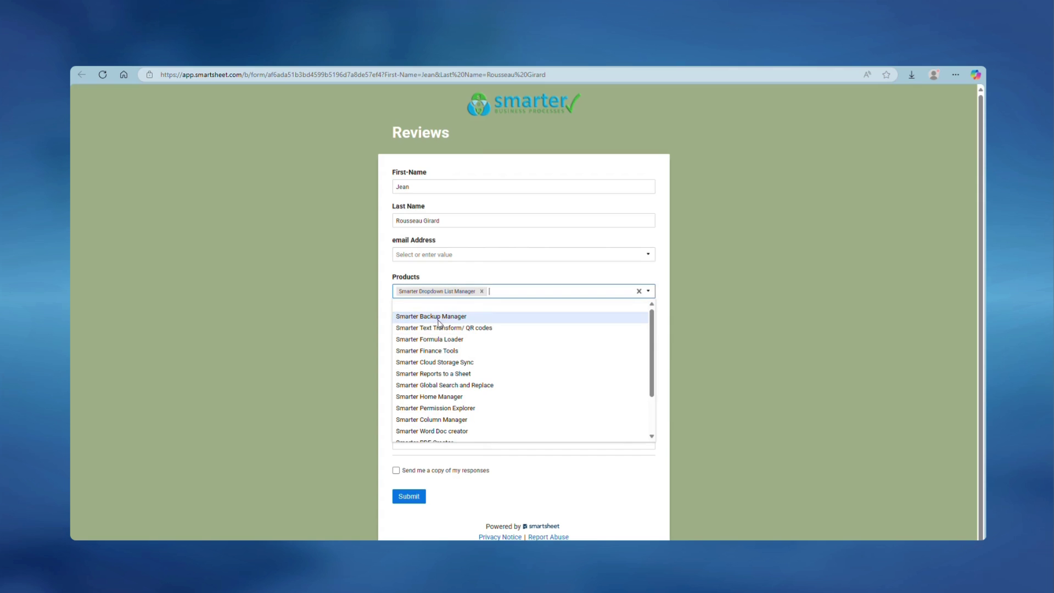
left_click(382, 324)
left_click(398, 388)
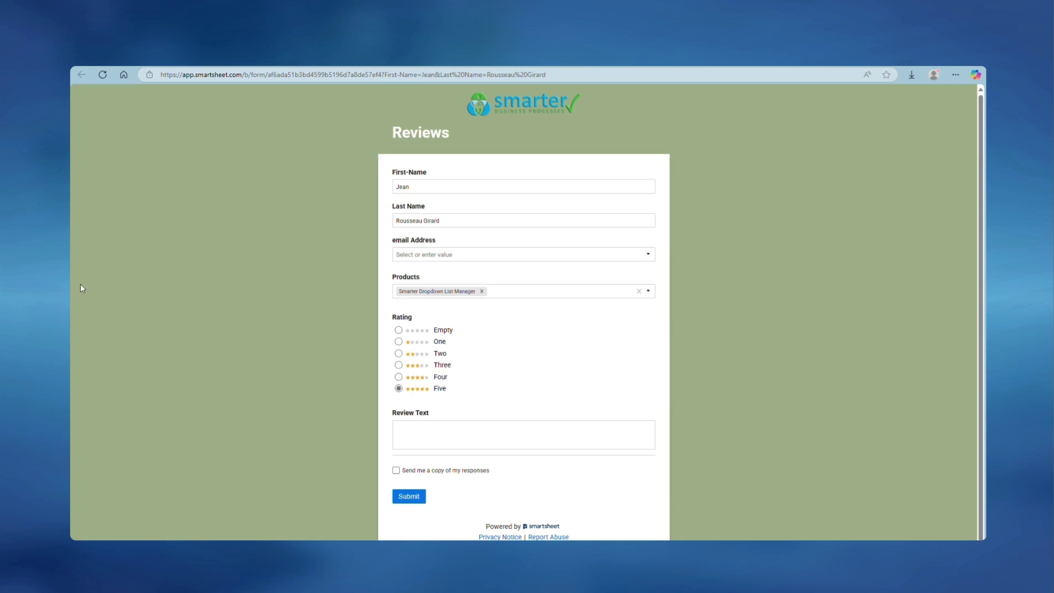
left_click(546, 438)
key("ctrl+v")
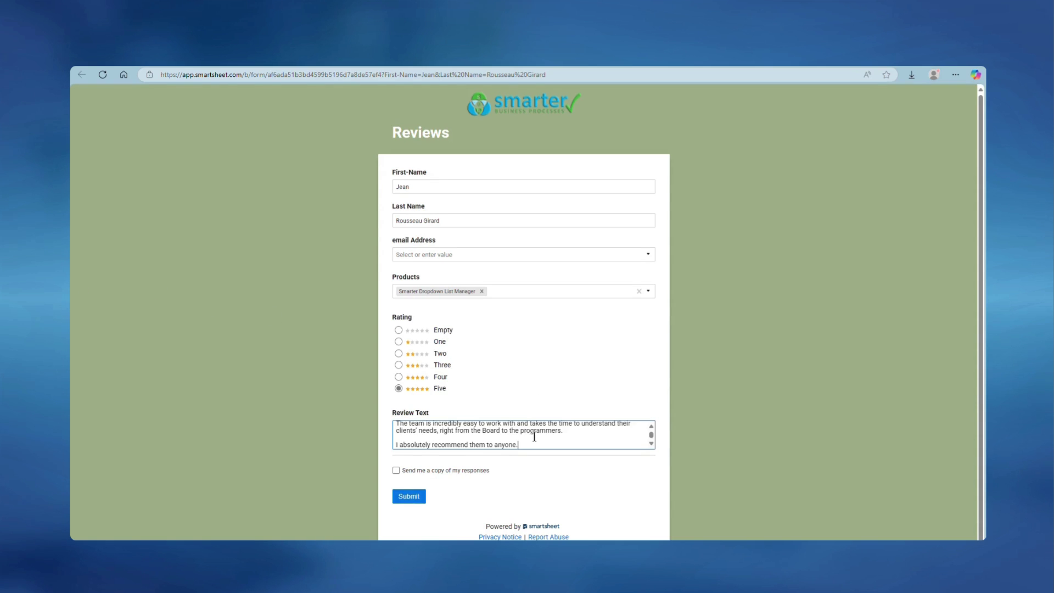
left_click(409, 498)
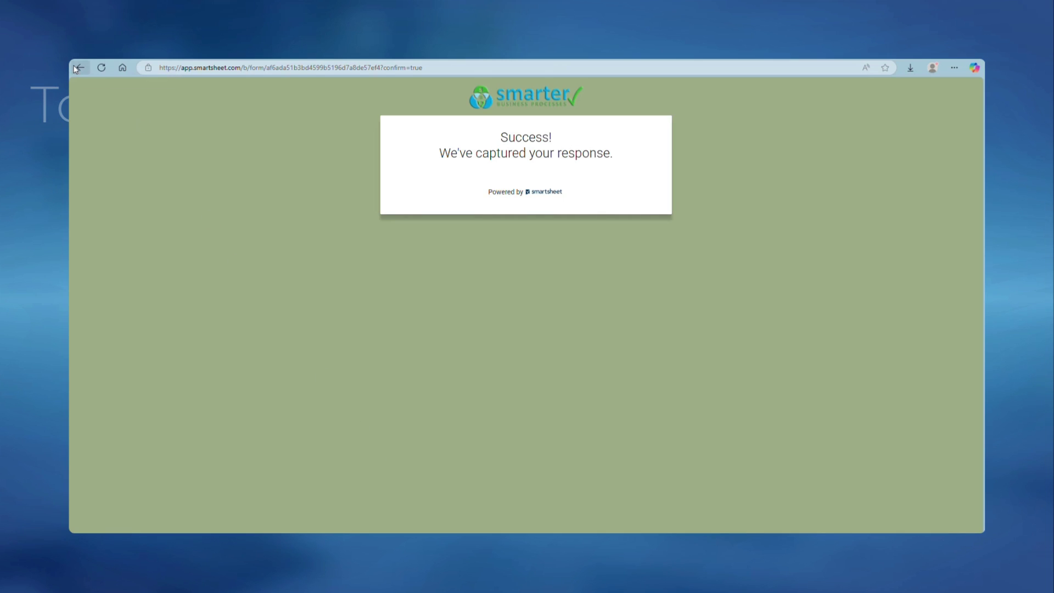
Submit another response with Smarter Backup Manager, a Five rating and review text 'Amazing'.
left_click(76, 69)
left_click(481, 284)
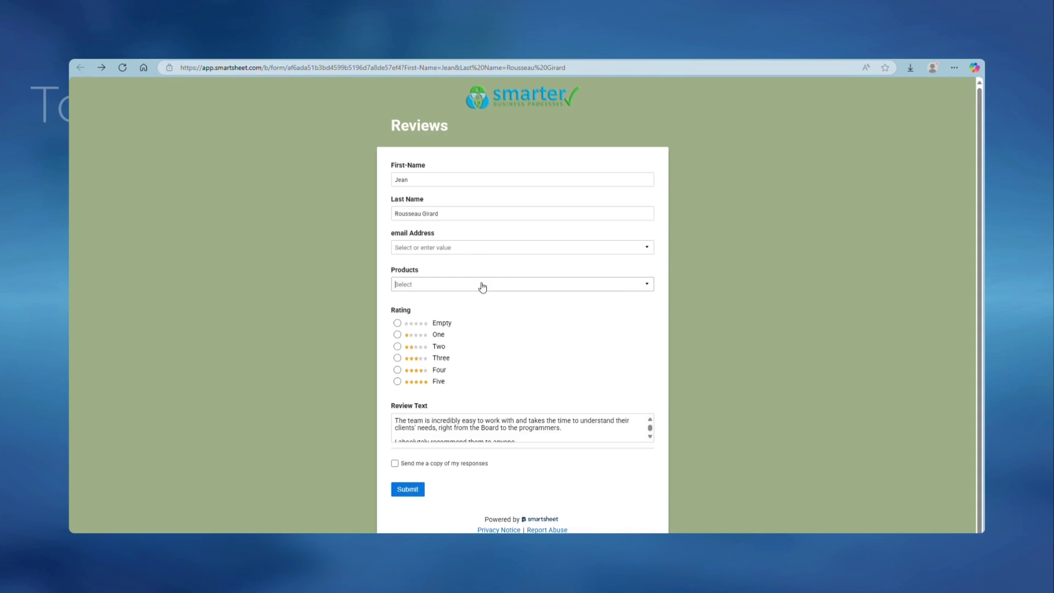
left_click(646, 285)
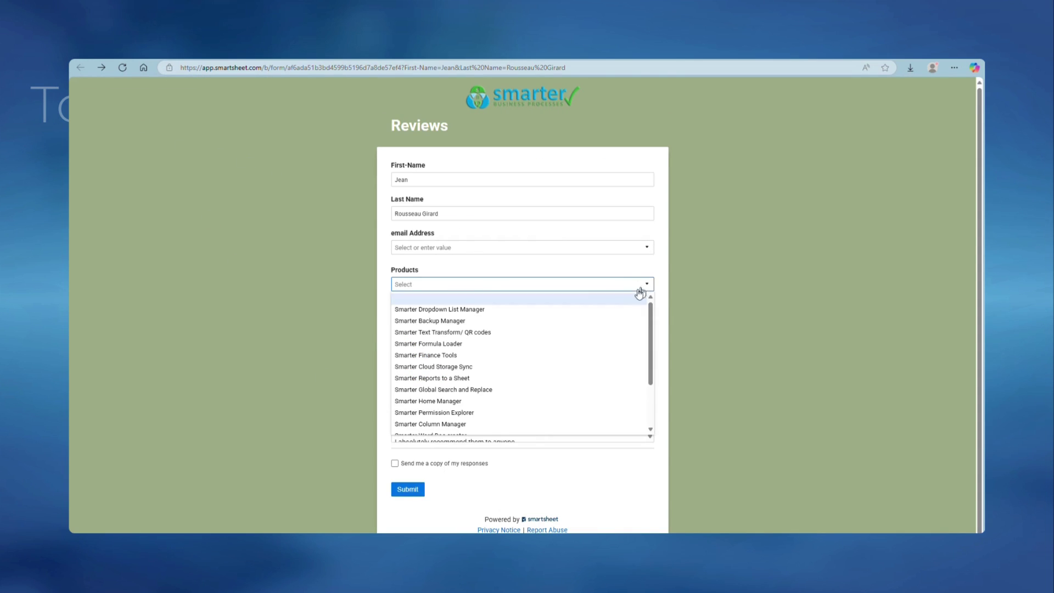
left_click(565, 323)
left_click(561, 266)
left_click(397, 381)
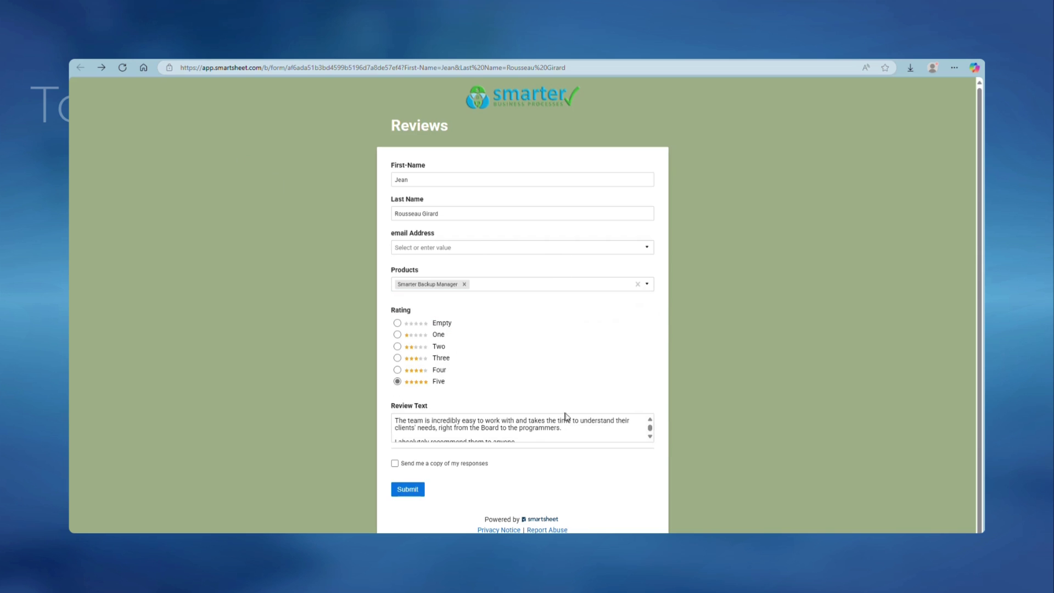
left_click(574, 427)
key("ctrl+a")
key("BackSpace")
type("Am")
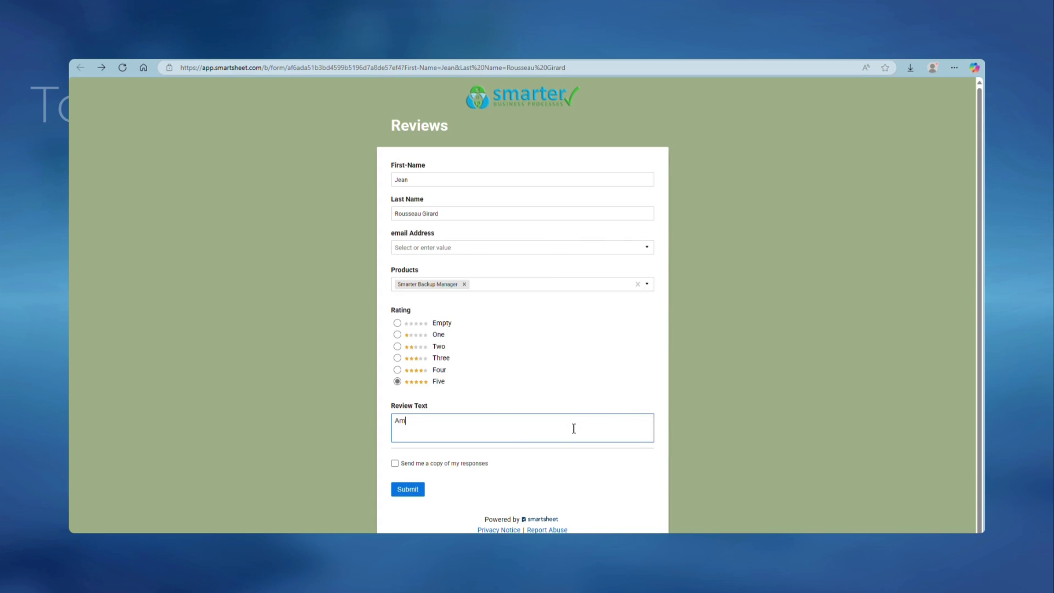
type("azing")
left_click(418, 489)
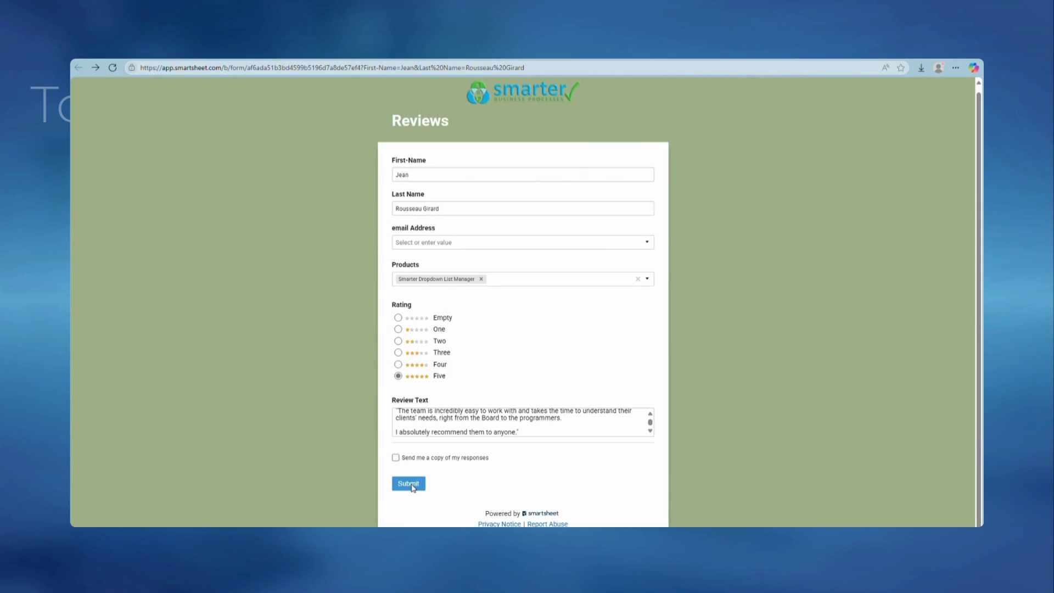
Submit one more response, then reload the form from its pre-filled link.
left_click(412, 485)
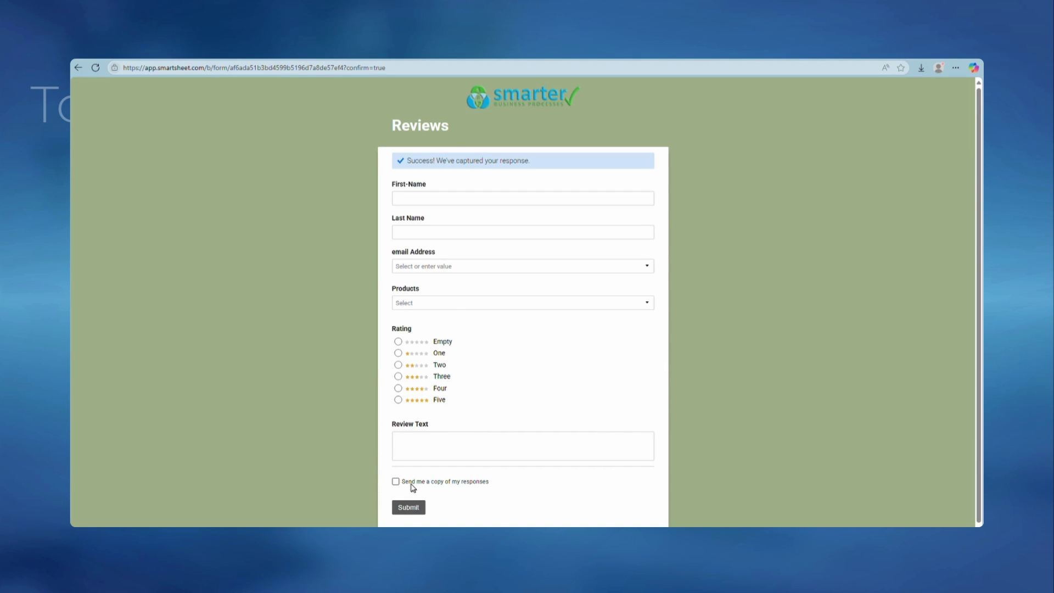
left_click(78, 67)
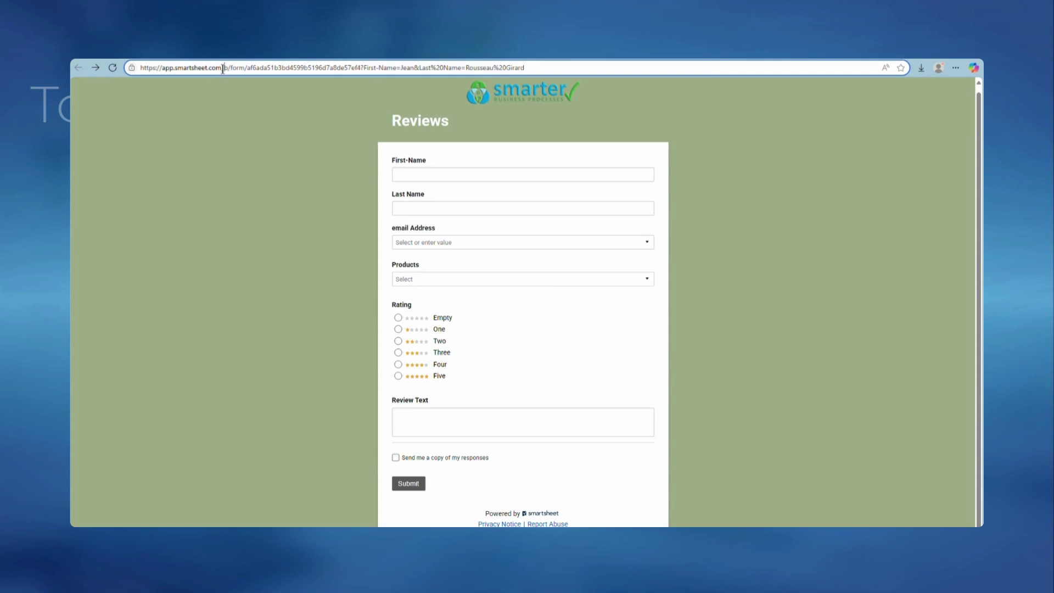
key("Return")
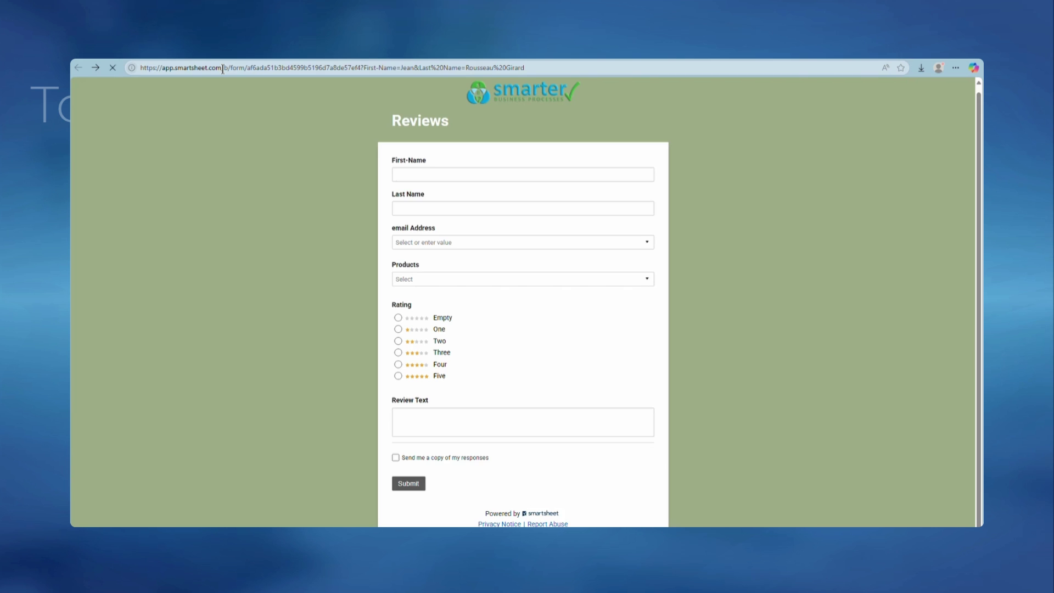